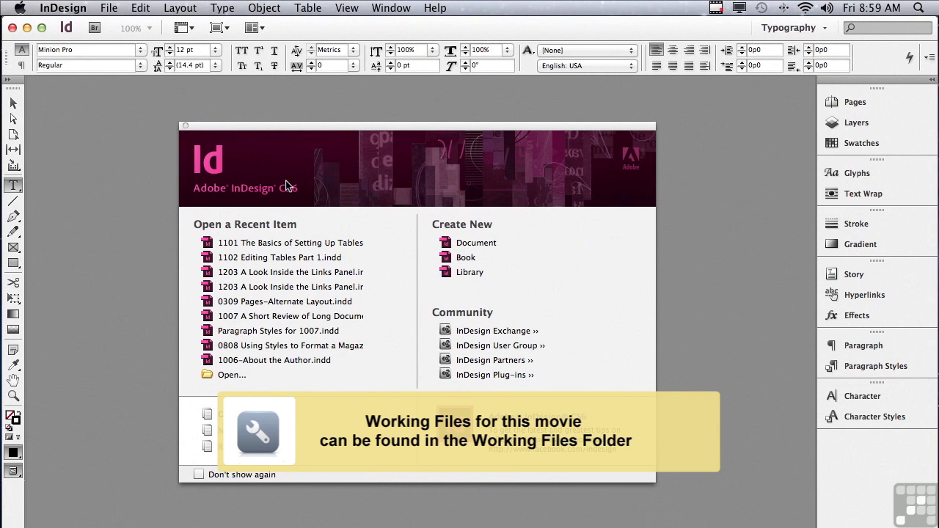
Open the document 1101 The Basics of Setting Up Tables.indd.
click(108, 7)
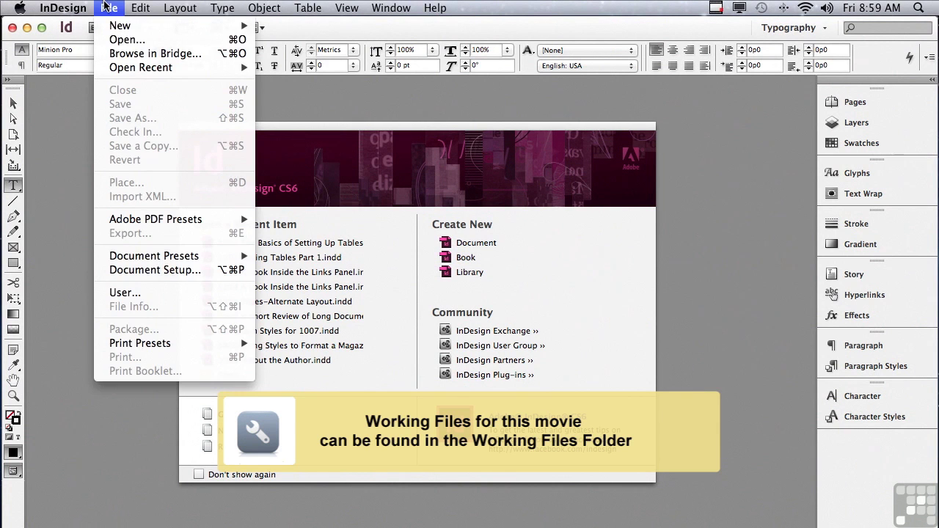
click(112, 40)
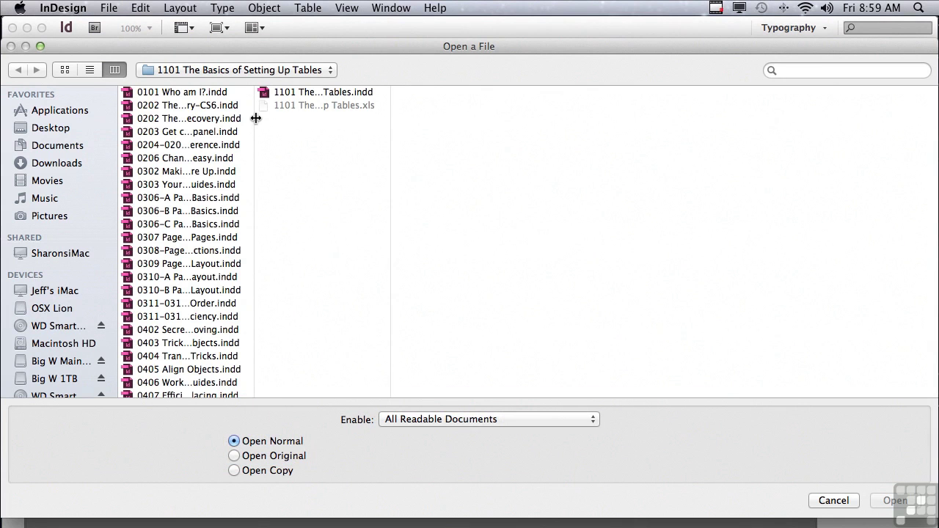
drag(253, 120, 242, 388)
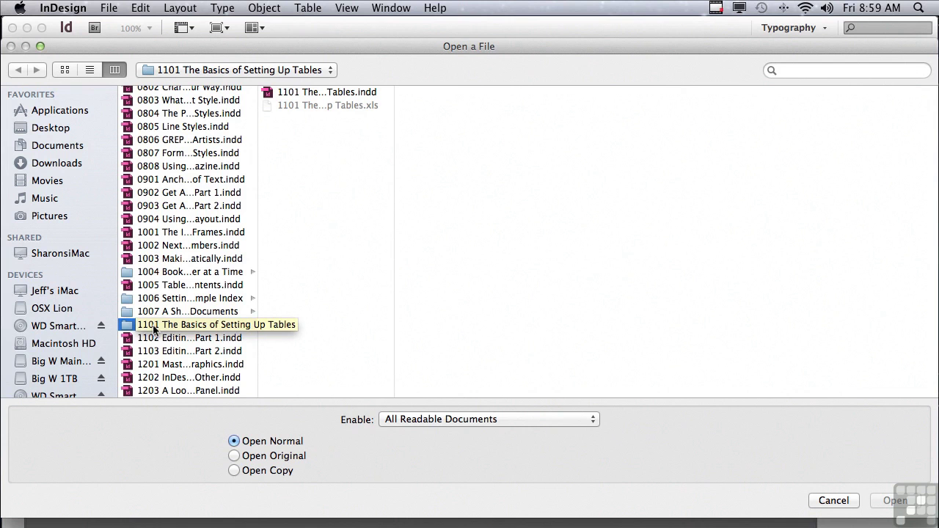
click(294, 91)
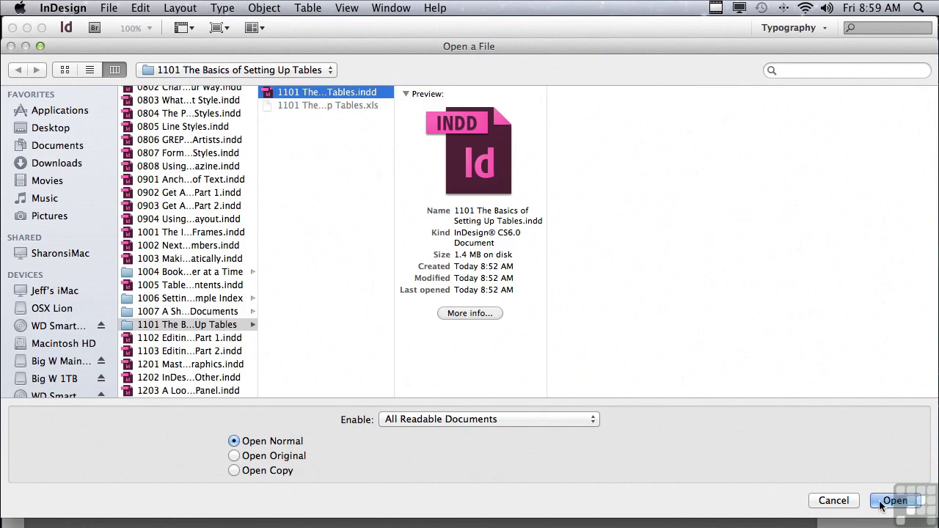
key(Return)
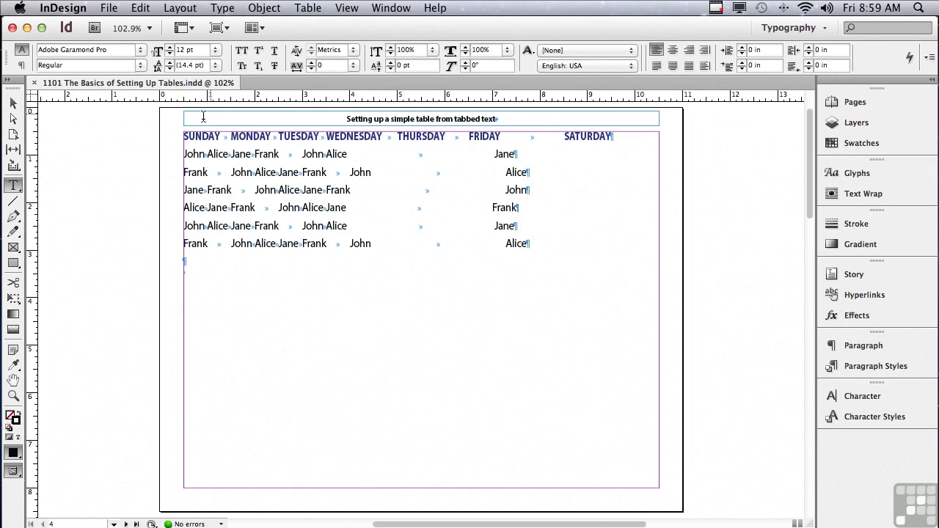
Convert the seven lines of tabbed weekday text into a table, keeping Tab and Paragraph separators.
drag(184, 136, 563, 249)
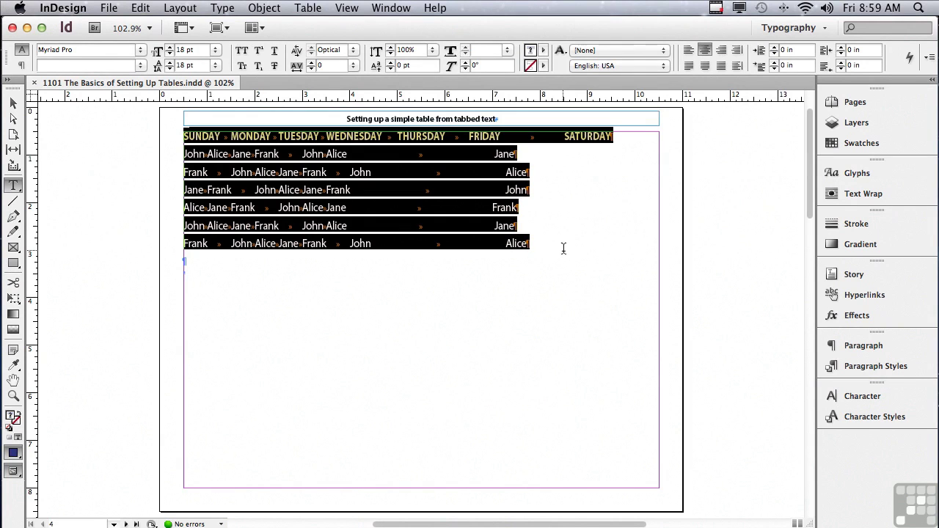
click(303, 7)
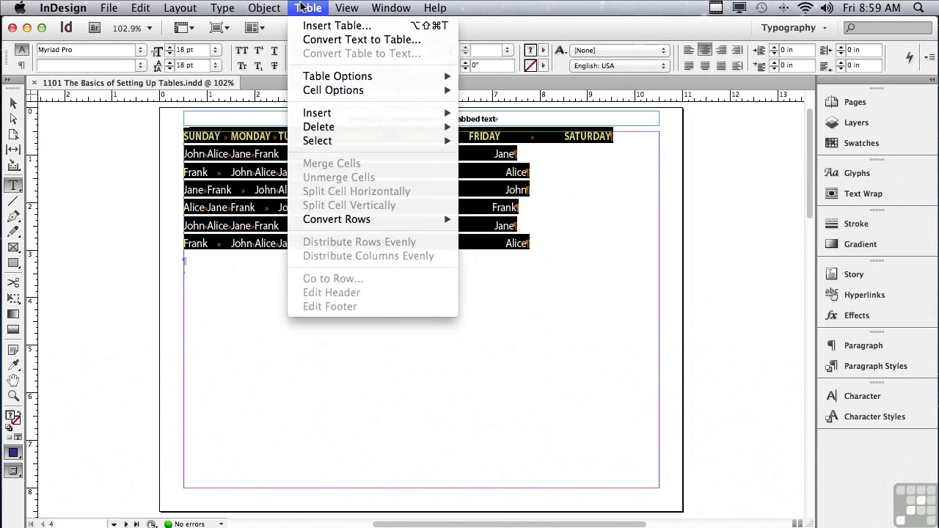
click(312, 45)
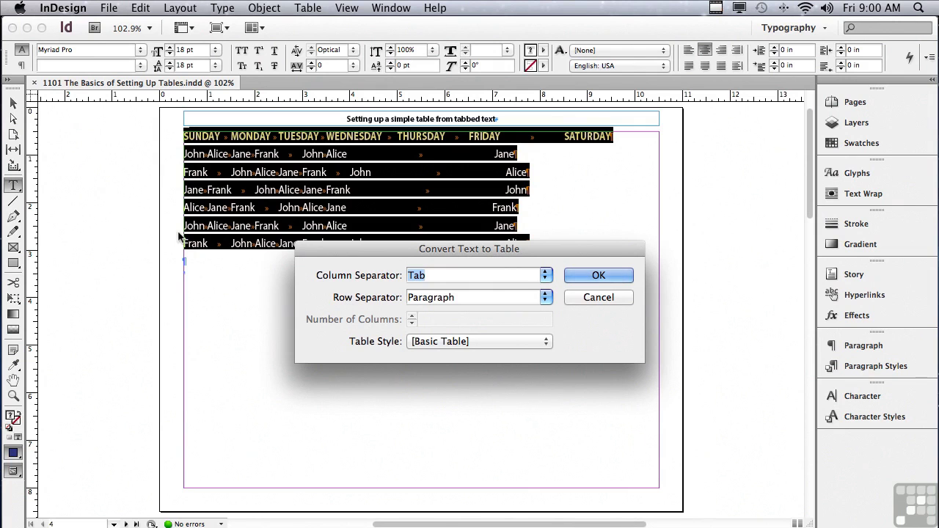
click(589, 275)
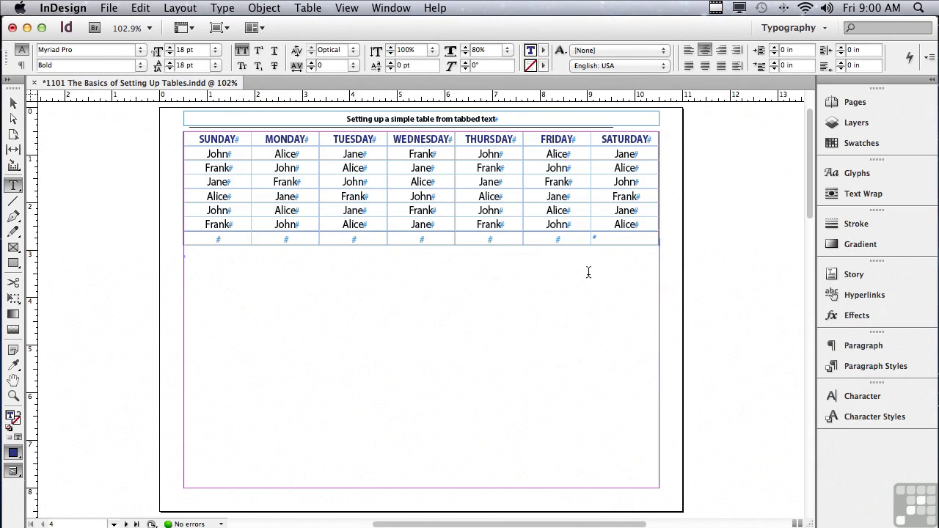
Insert a new 4-row by 4-column table into the empty frame on the next page.
drag(805, 209, 805, 356)
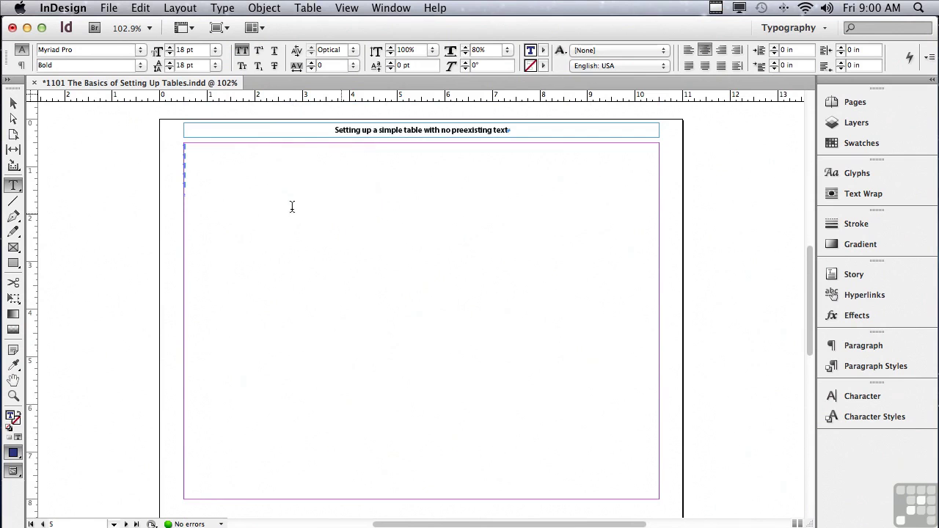
click(230, 175)
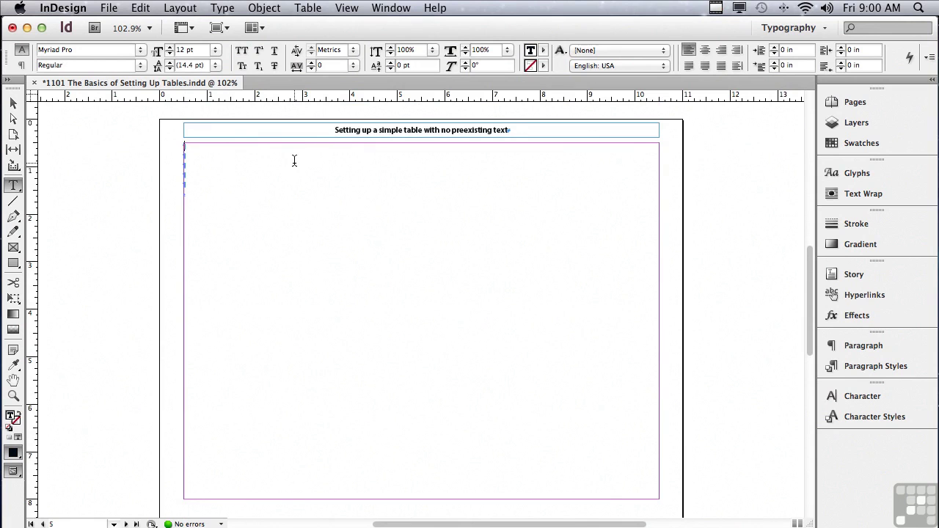
click(308, 6)
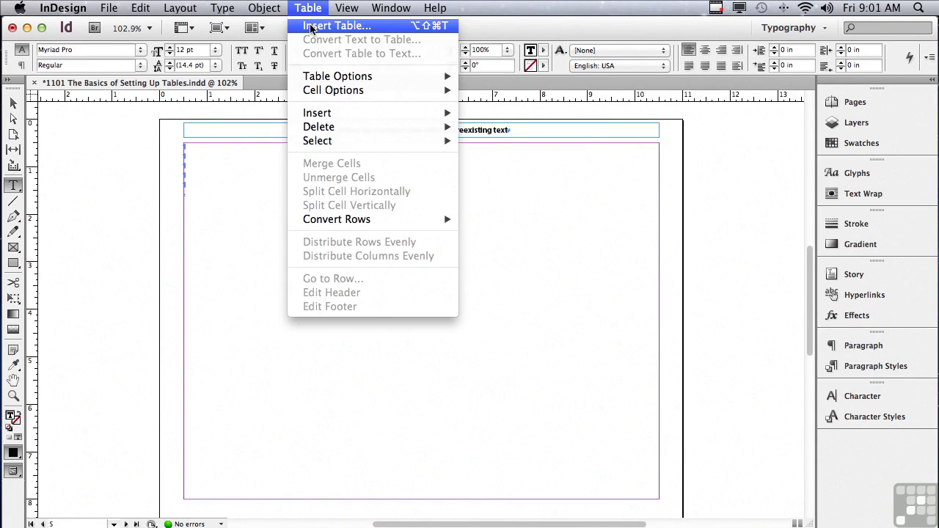
click(310, 27)
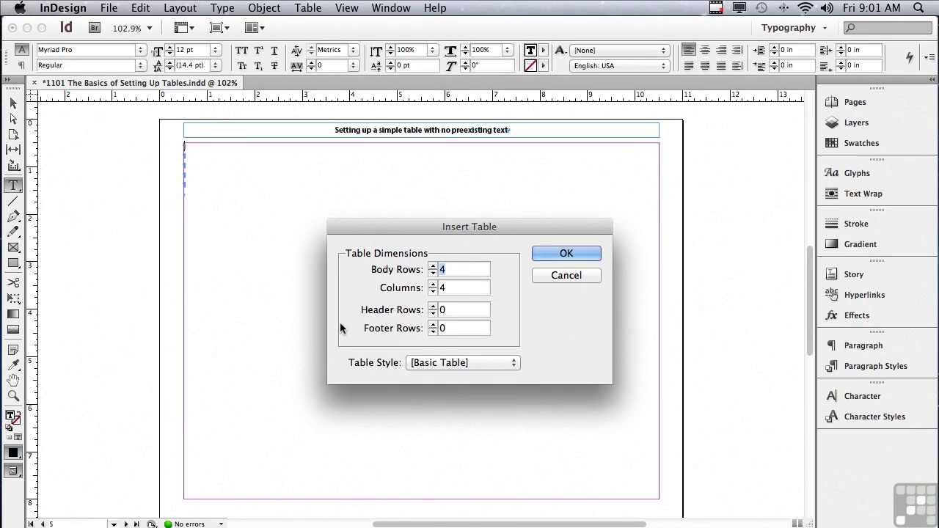
click(561, 255)
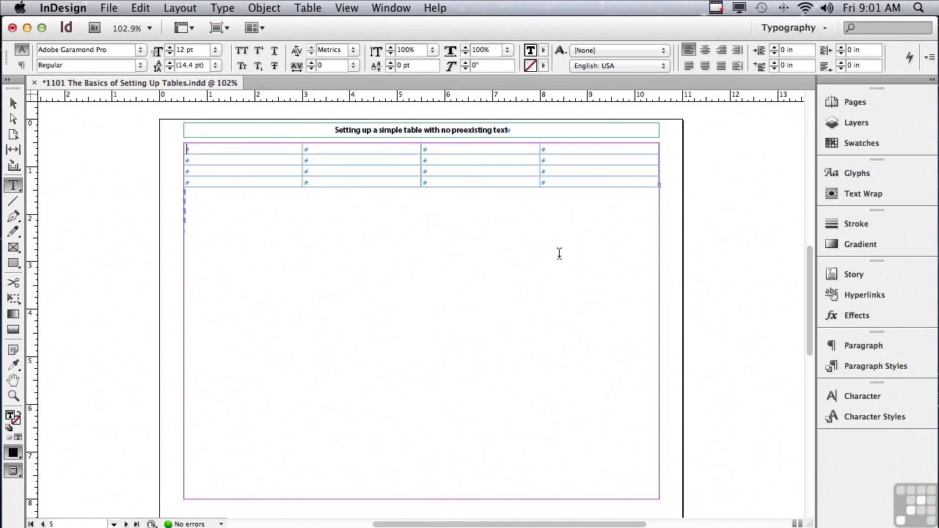
Fill the first two cells of row 1 with 'Type' and 'Text'.
text(Type)
key(Tab)
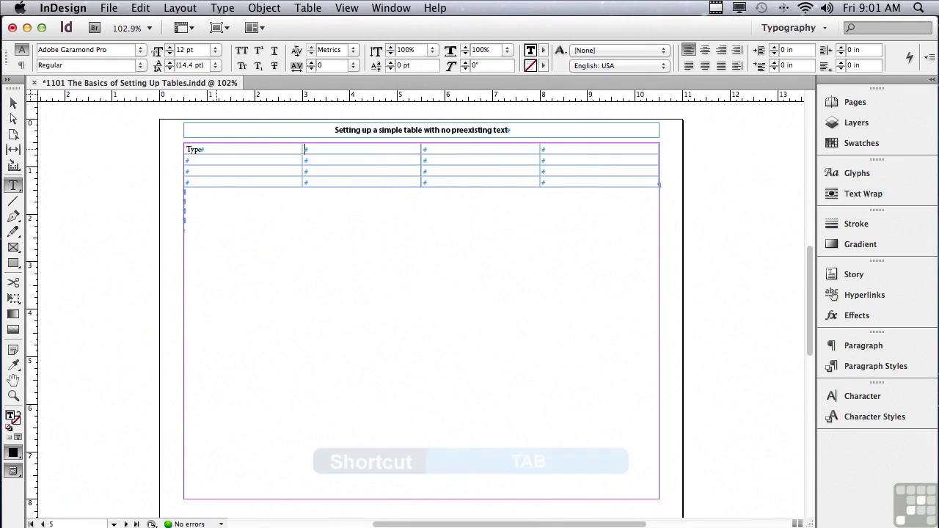
text(Text)
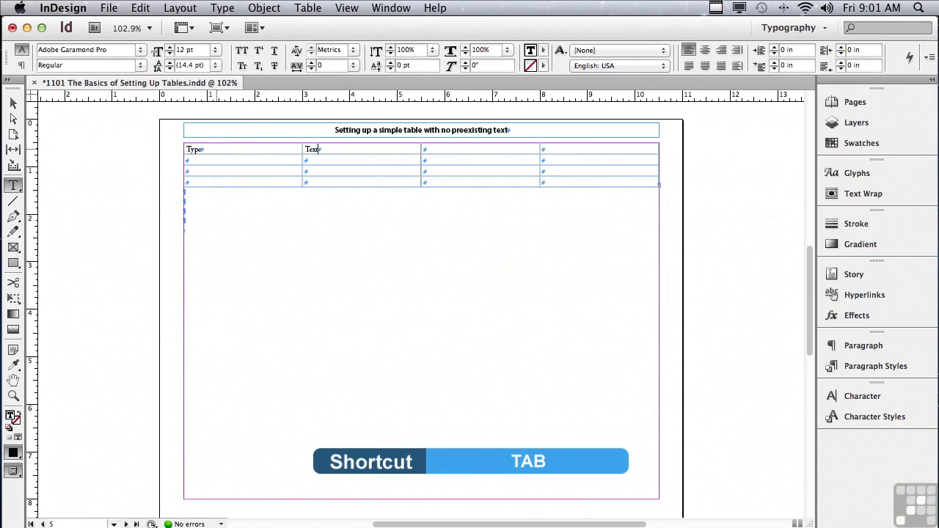
key(Tab)
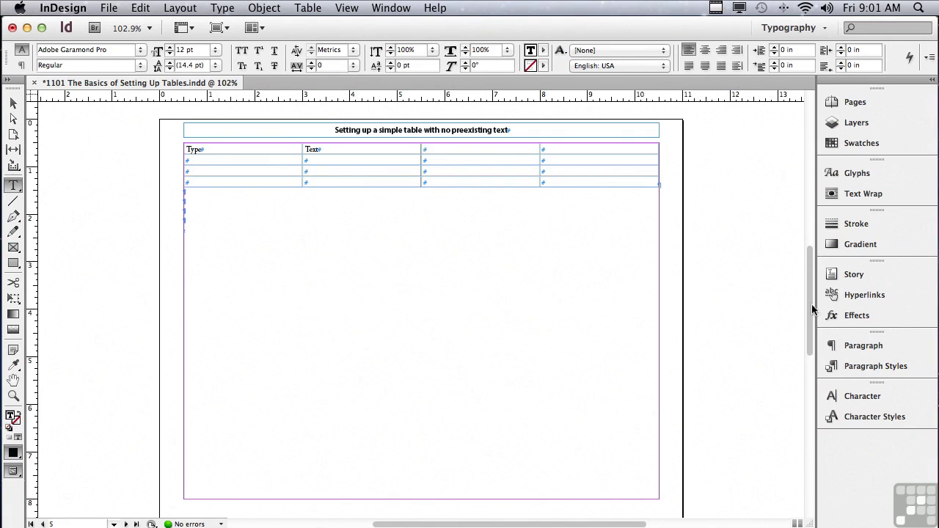
Scroll to the 'Setting up a simple table by placing an Excel file' page and click into its empty frame.
drag(807, 304, 798, 433)
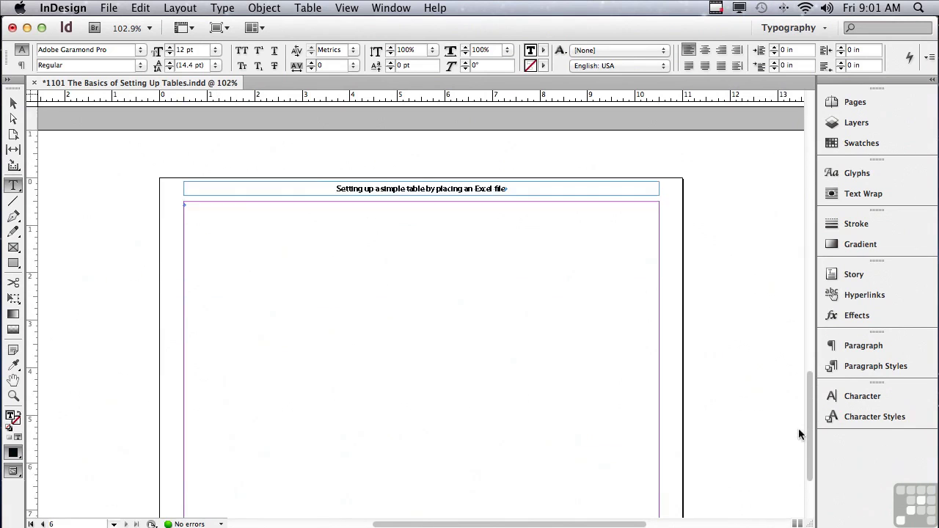
click(184, 203)
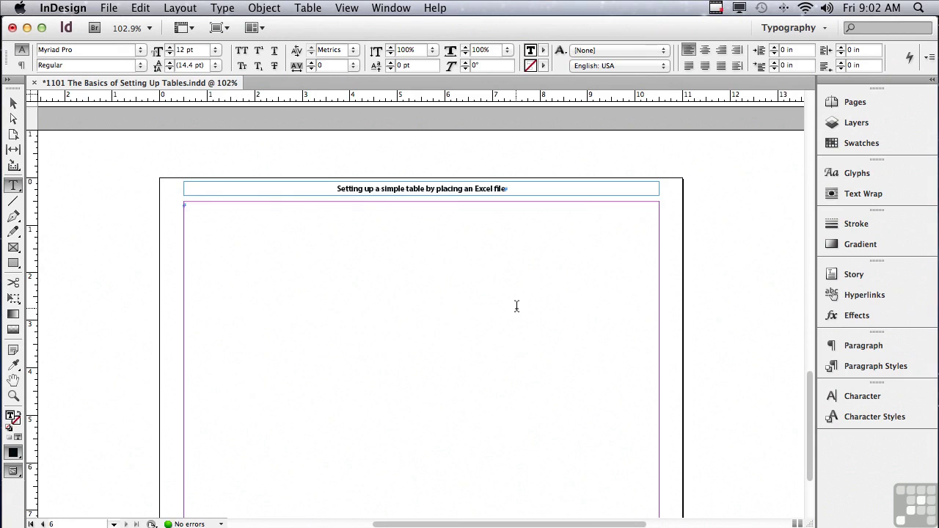
Place 1101 The Basics of Setting Up Tables.xls, choosing to show its import options.
click(109, 7)
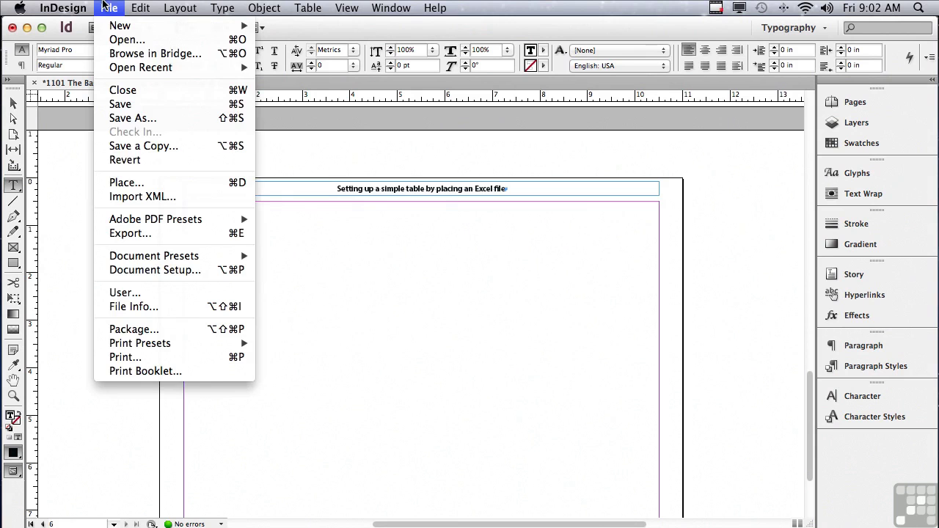
click(143, 183)
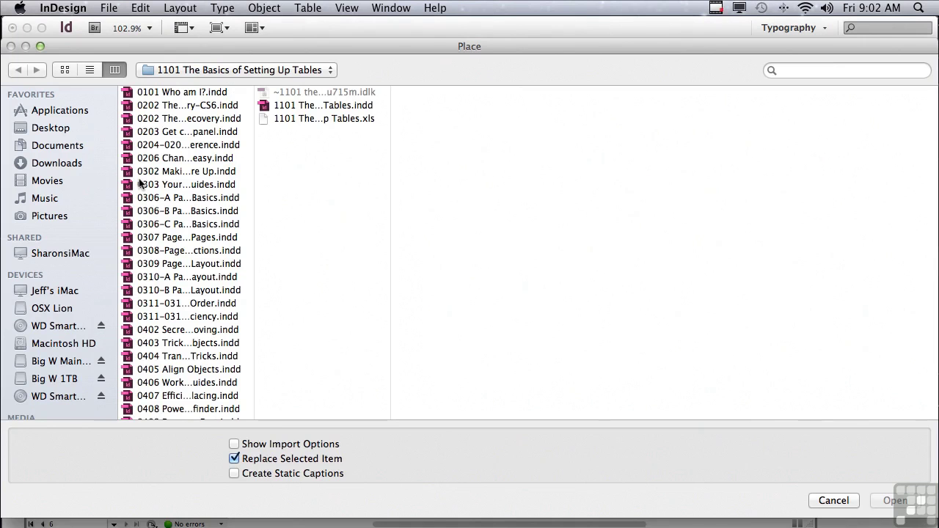
drag(253, 185, 256, 189)
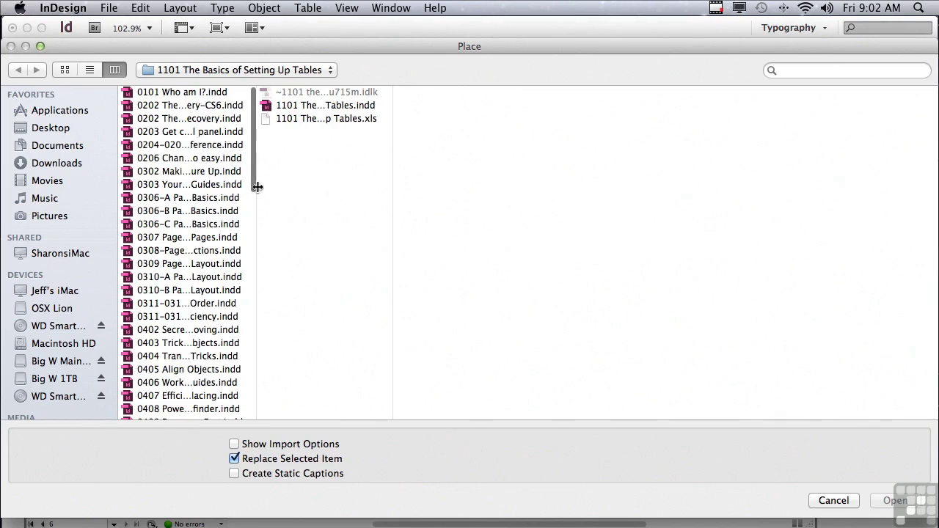
scroll(253, 332, down, 15)
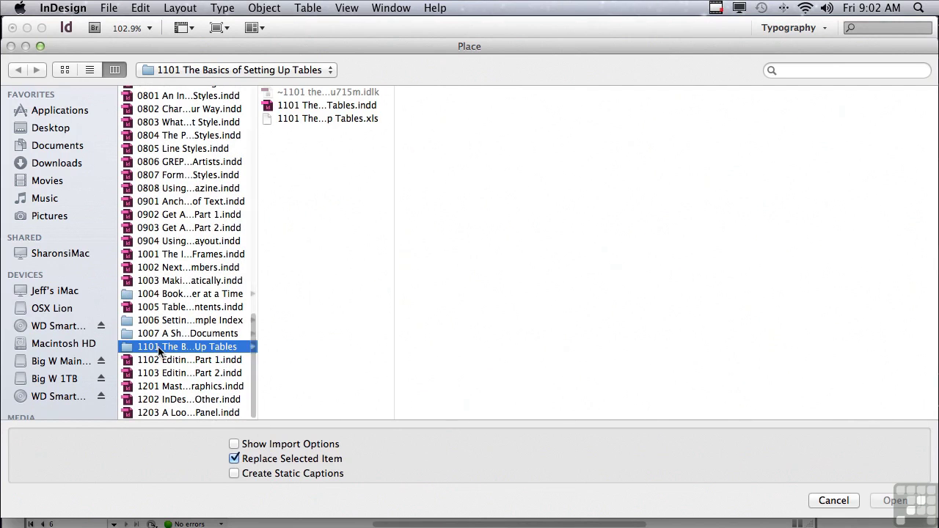
click(285, 119)
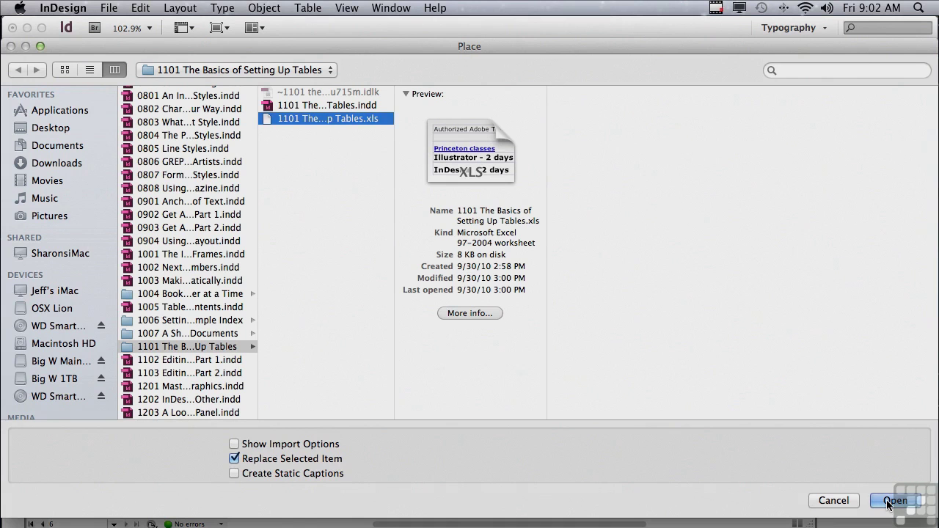
shift+click(888, 502)
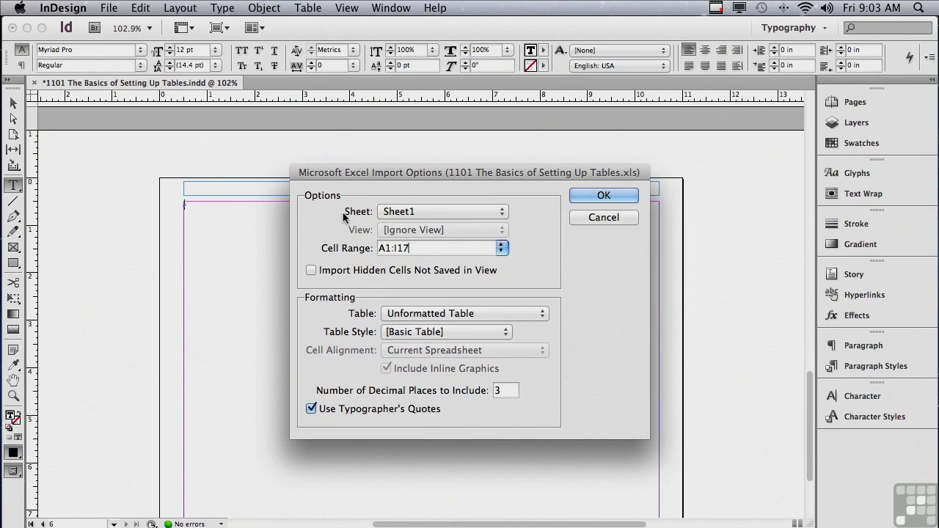
Import Sheet1, range A1:I17, as an Unformatted Table.
click(398, 212)
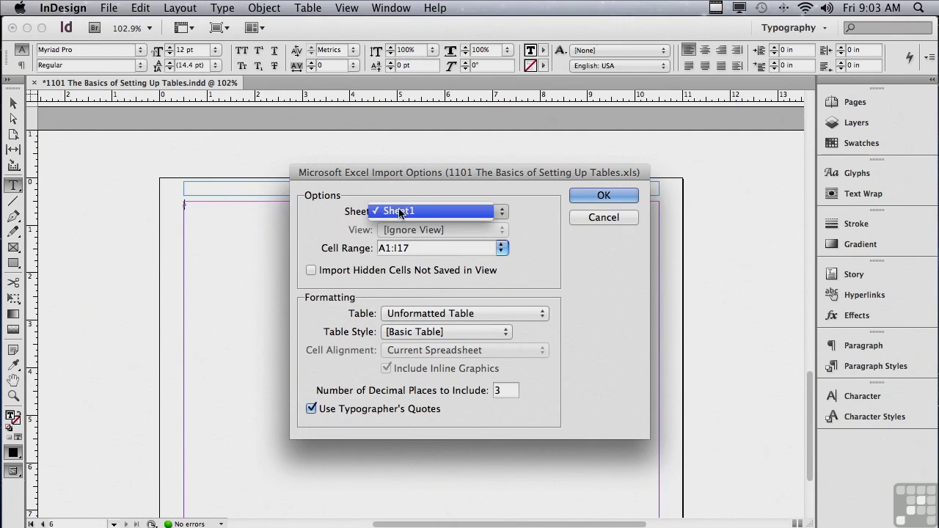
click(425, 211)
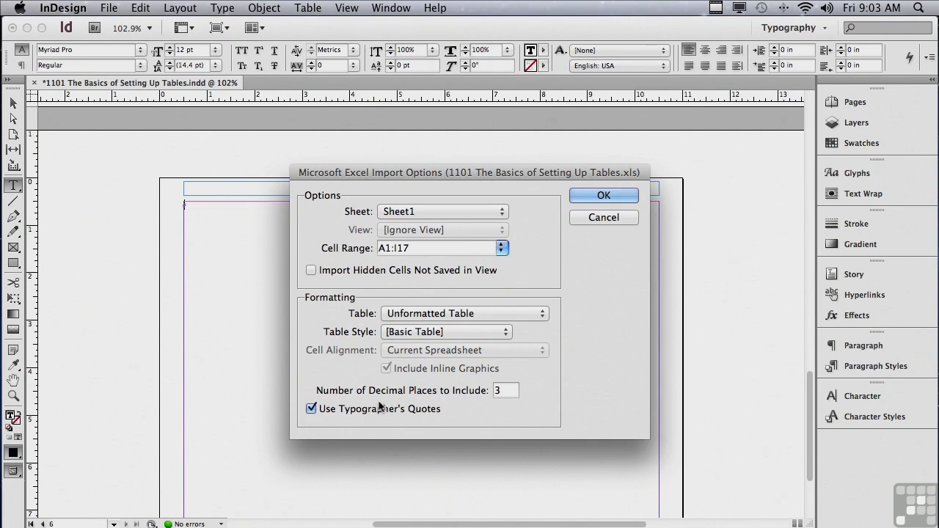
click(580, 197)
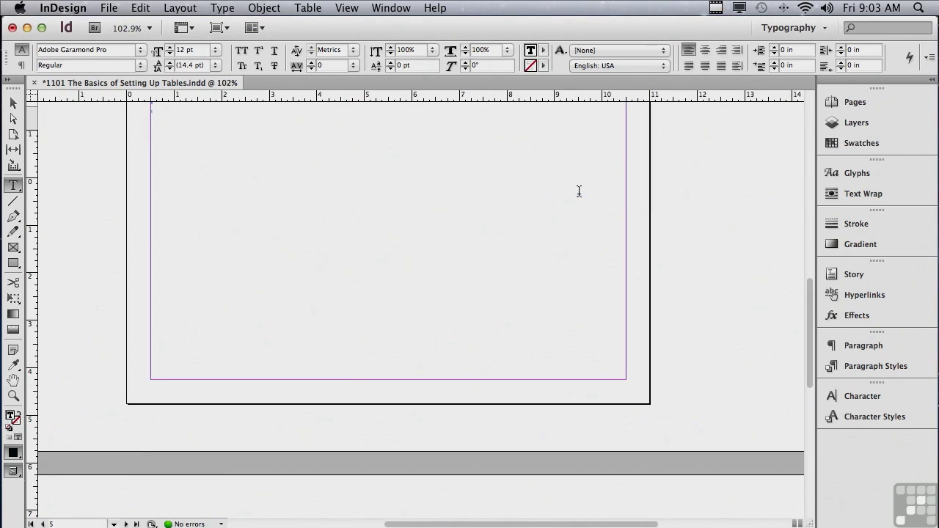
Scroll down to view the placed table of Princeton class start dates.
scroll(776, 399, down, 10)
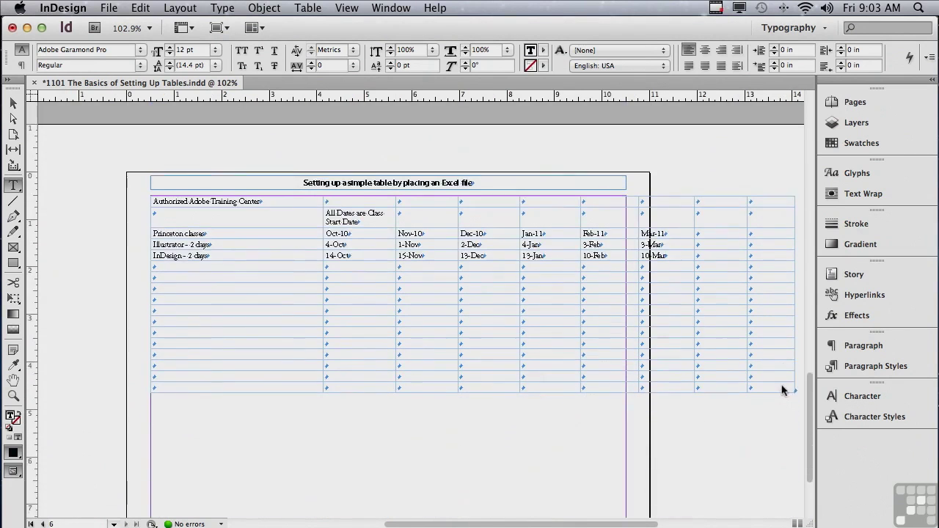